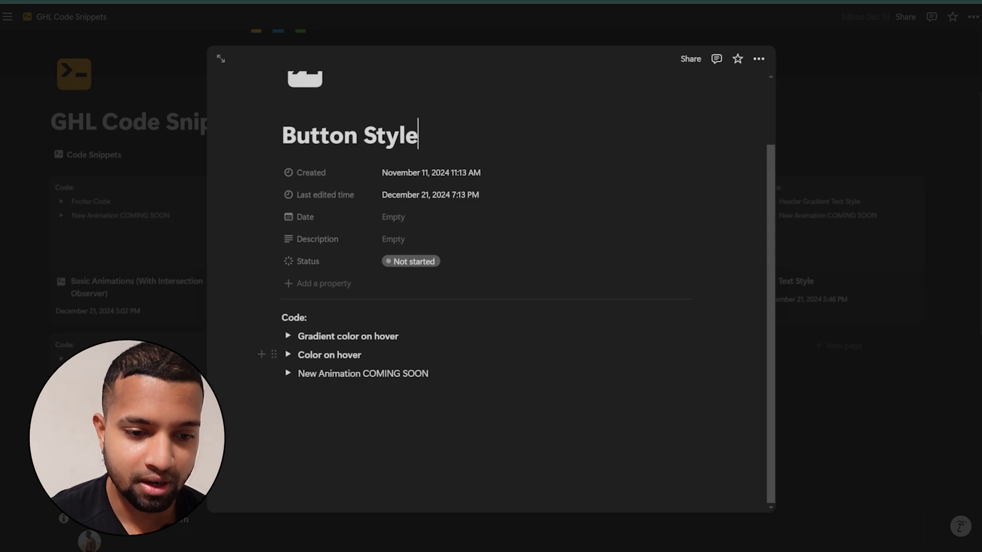
- Expand the Gradient color on hover and Color on hover snippets on the Button Style page and review their CSS and usage notes
left_click(288, 337)
scroll(290, 343, "down", 5)
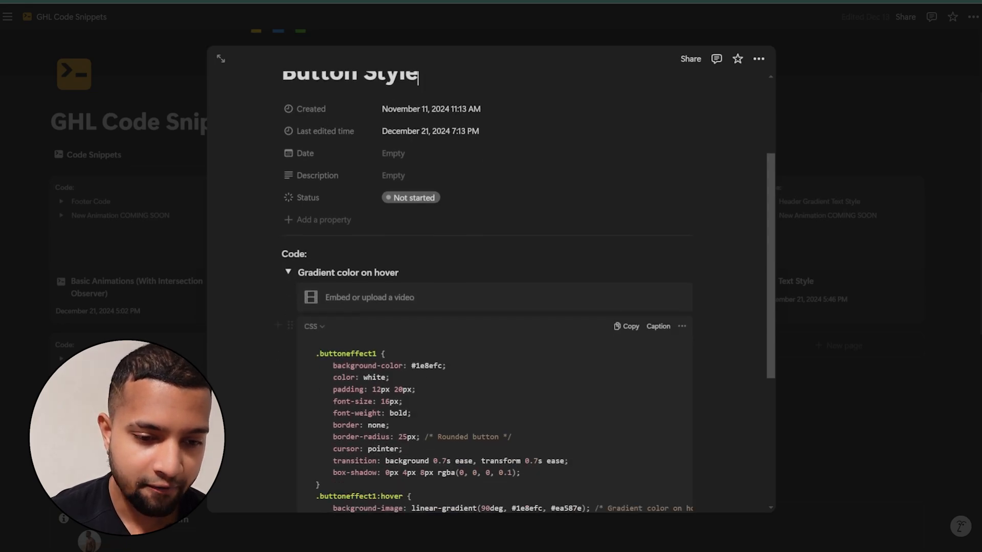
left_click(289, 472)
scroll(460, 327, "down", 5)
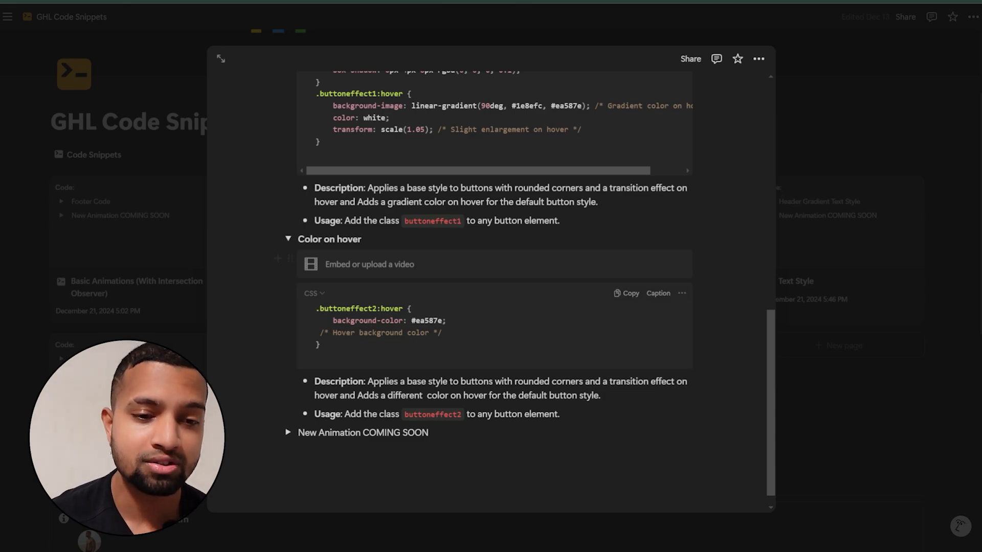
left_click(831, 339)
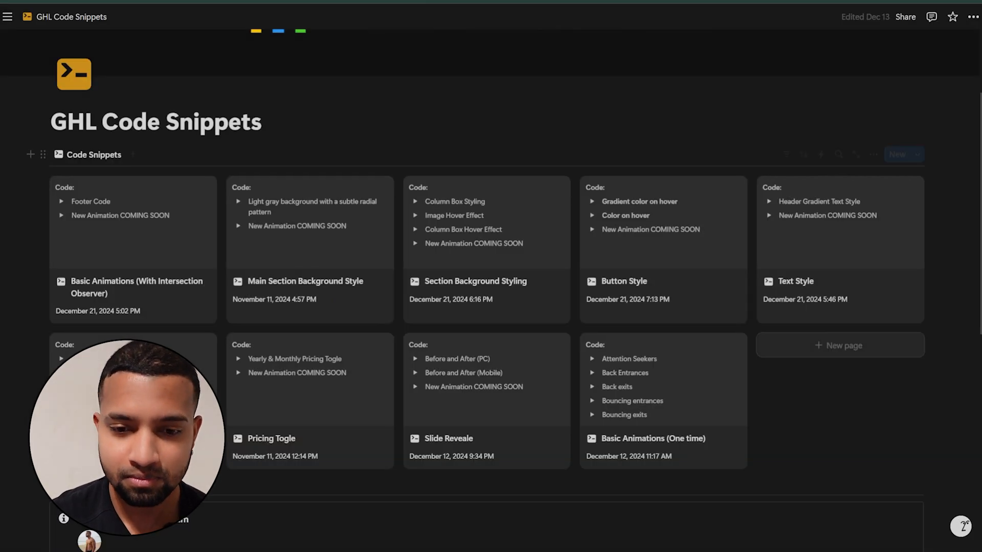
- Open the Button Style snippet page and copy the Gradient color on hover CSS code
left_click(628, 213)
scroll(491, 307, "down", 10)
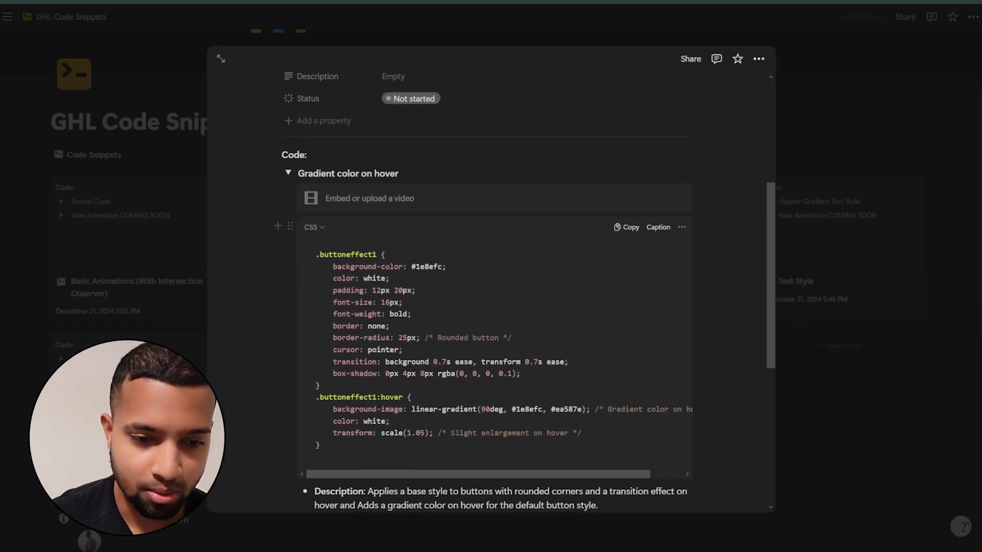
scroll(494, 287, "up", 1)
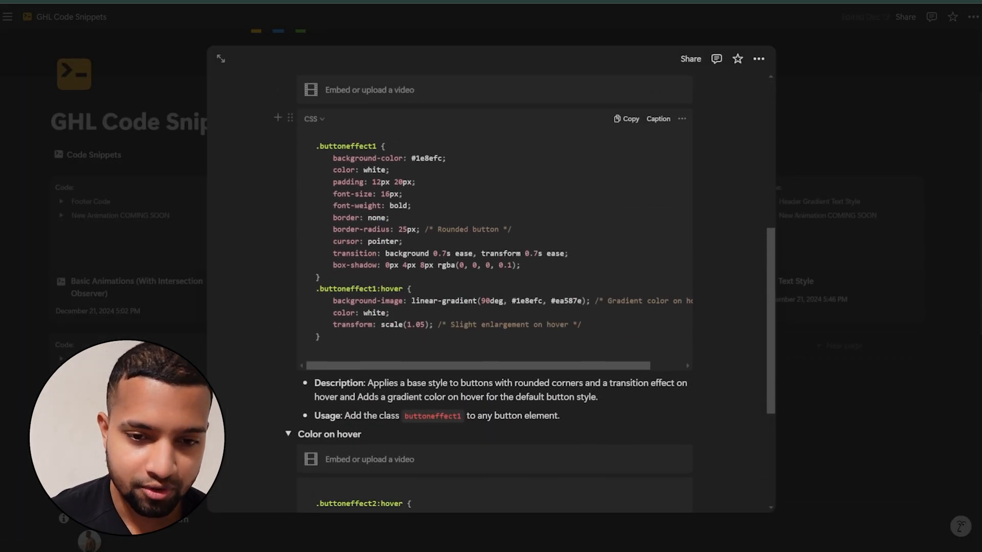
left_click(628, 122)
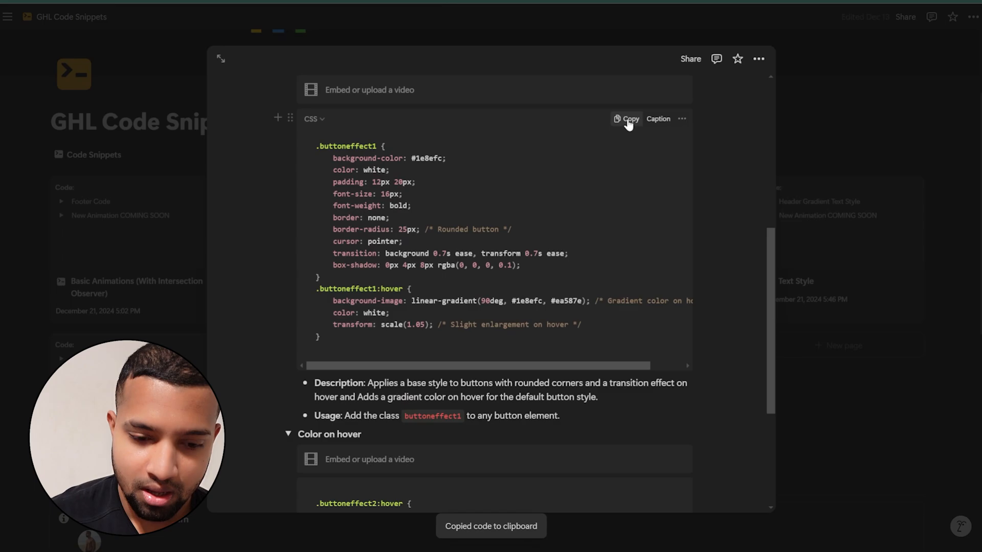
- Switch to the GoHighLevel page builder, paste the code into the page's Custom CSS, copy the class name buttoneffect1, and save
key("ctrl+Tab")
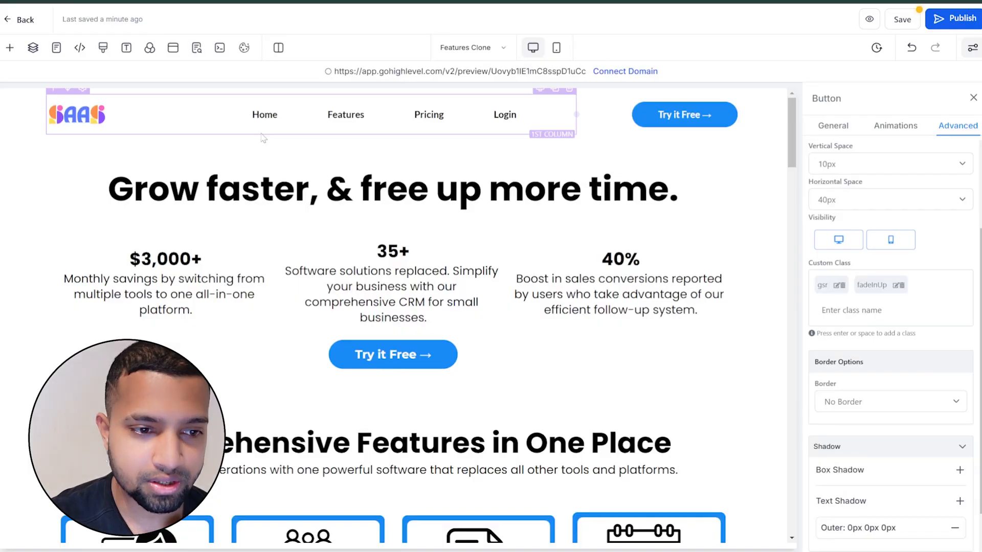
left_click(106, 47)
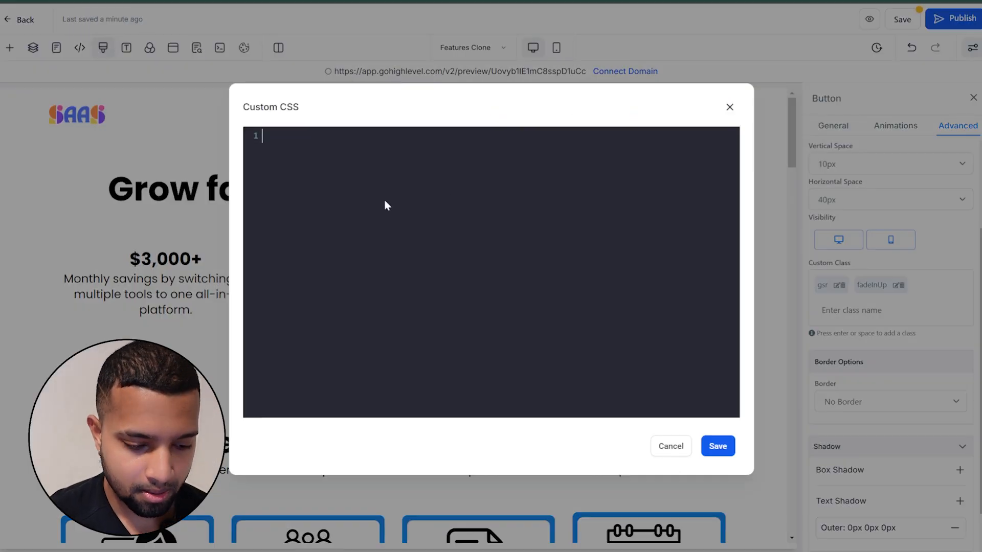
key("ctrl+v")
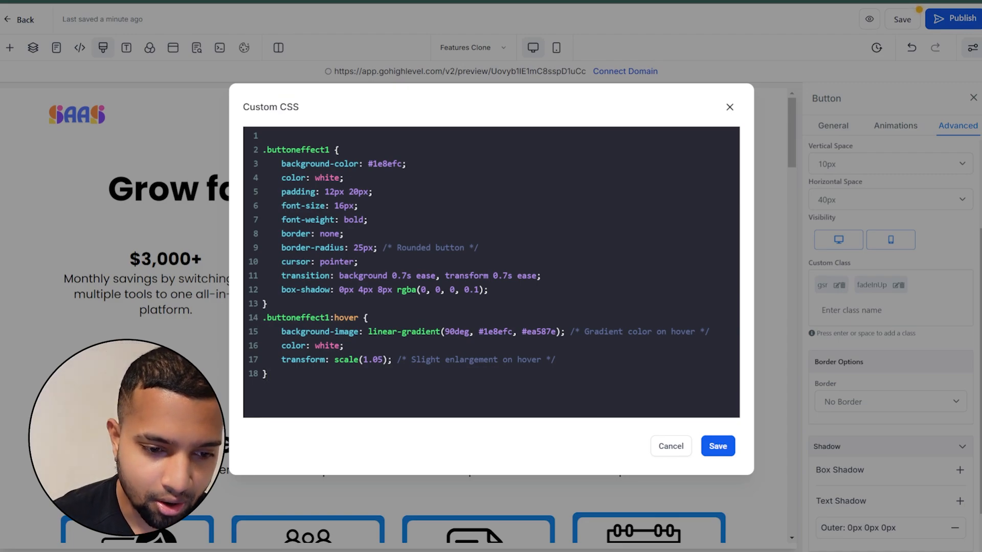
left_click_drag(267, 318, 330, 318)
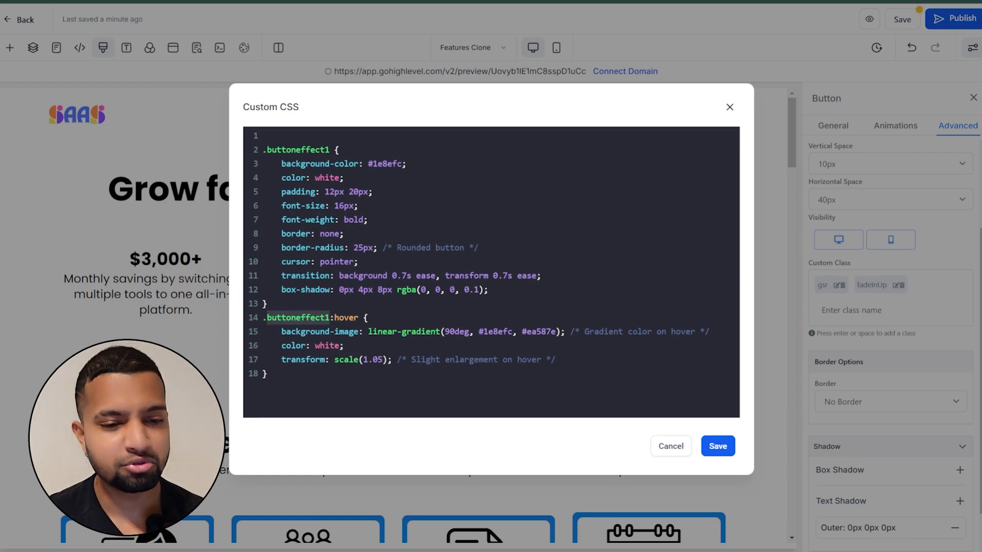
left_click(718, 446)
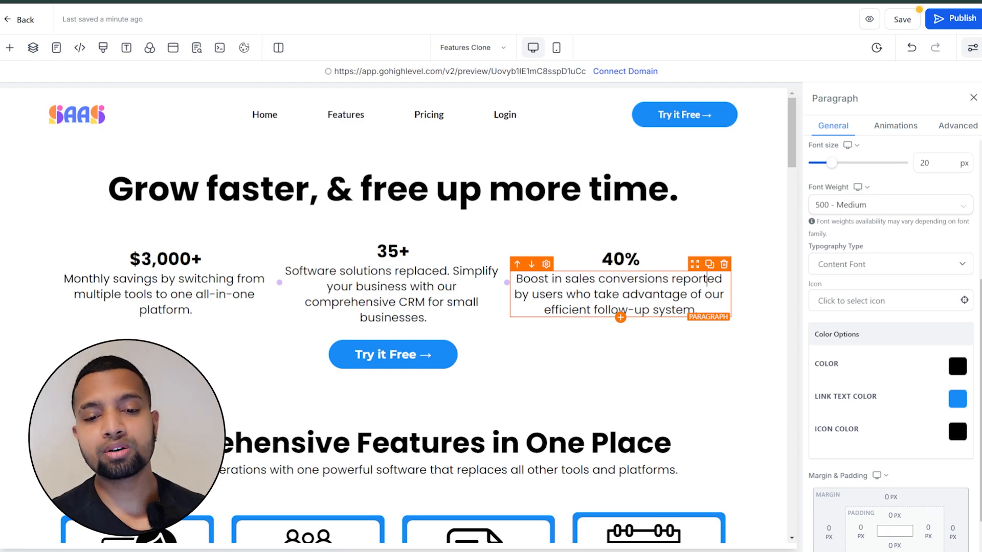
- Add the custom class buttoneffect1 to the Try it Free button below the three hero statistics
left_click(501, 360)
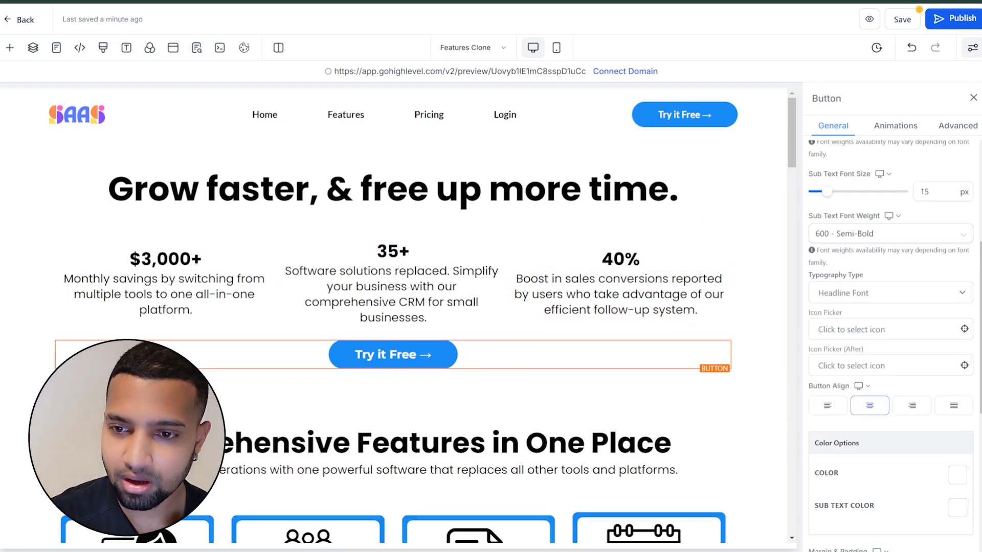
left_click(957, 125)
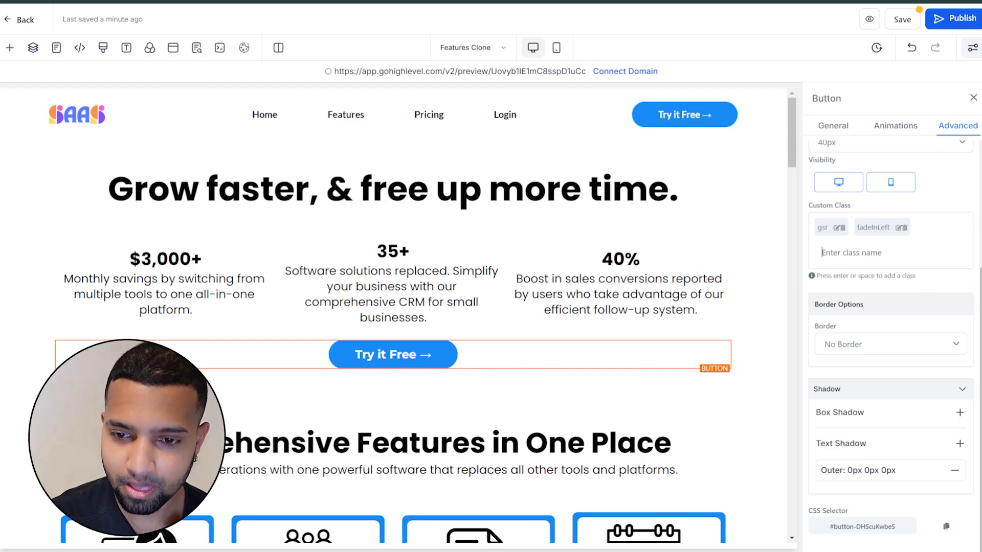
left_click(847, 253)
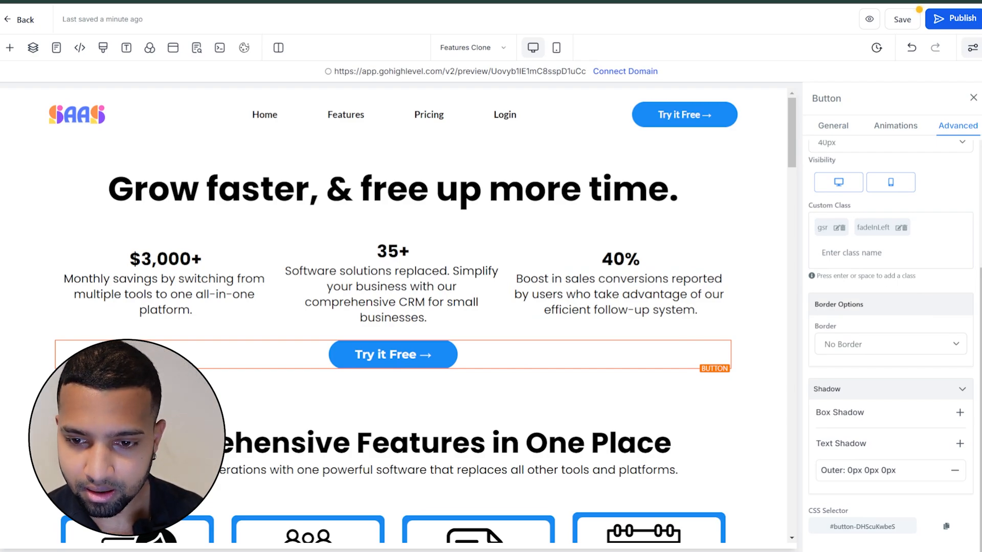
key("ctrl+v")
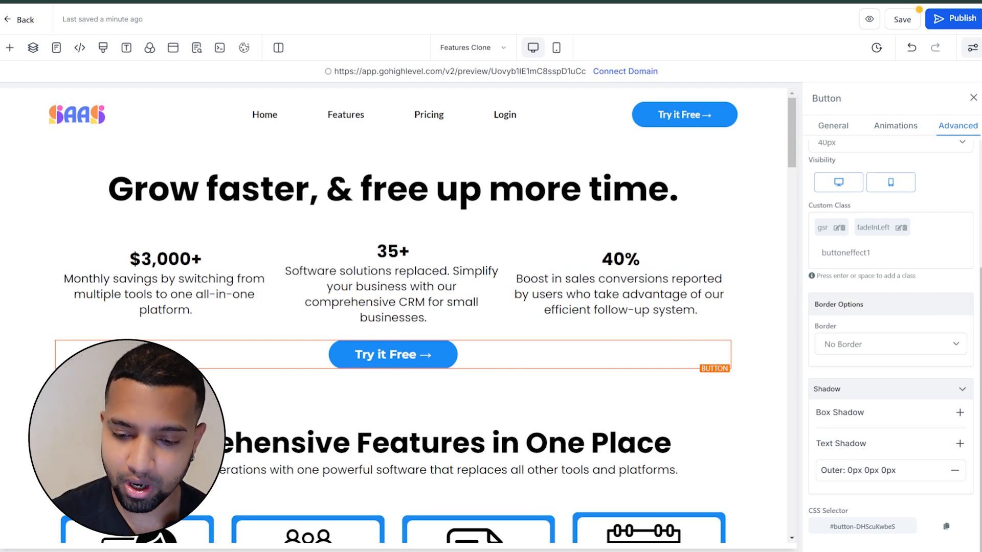
key("Return")
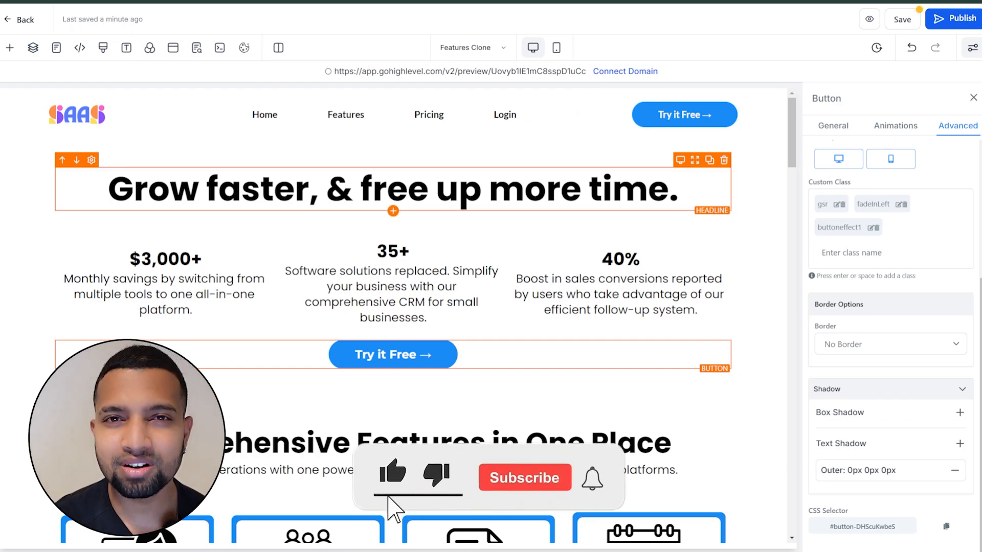
- Look through the rest of the page to examine the other Try it Free buttons in its sections
scroll(393, 307, "down", 1)
scroll(393, 307, "down", 4)
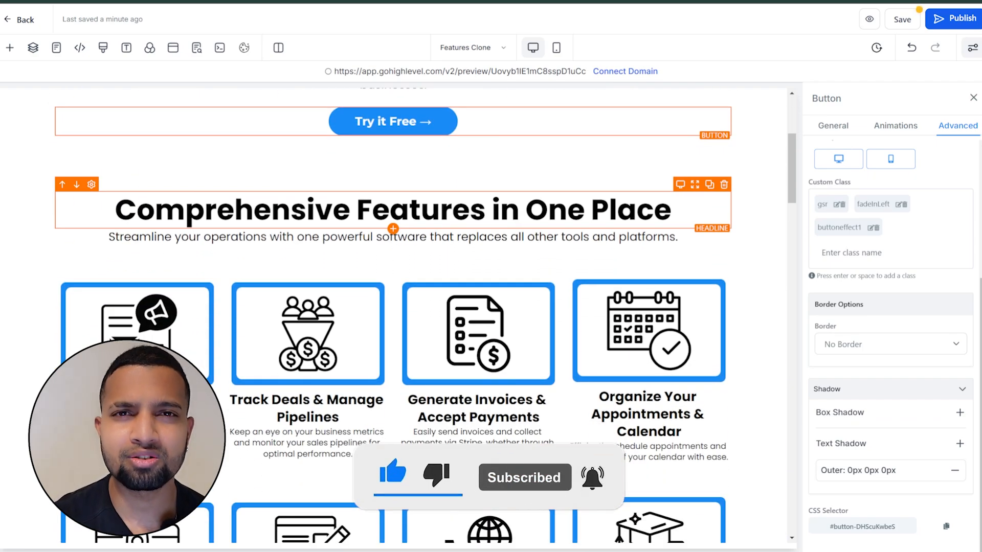
scroll(349, 210, "down", 6)
scroll(349, 210, "down", 4)
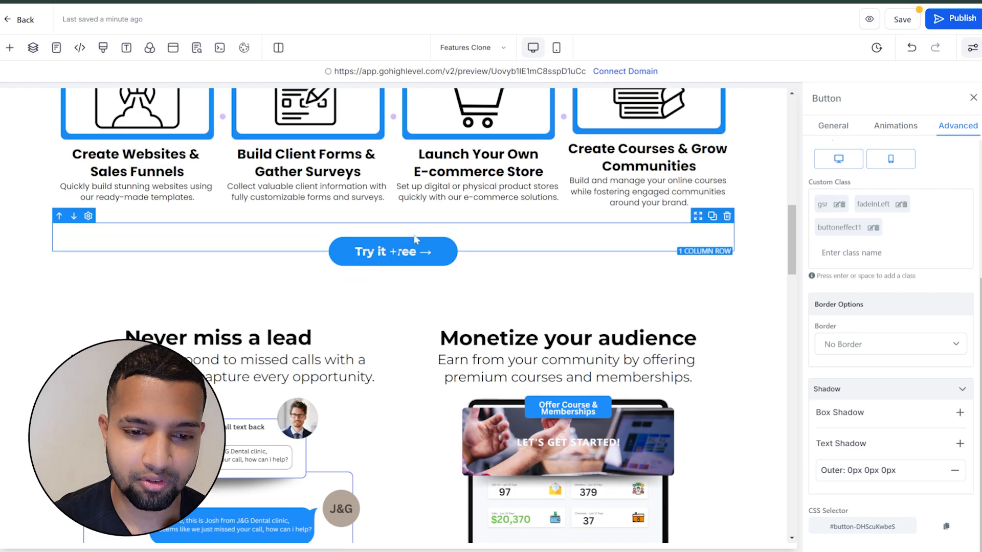
scroll(406, 247, "down", 6)
scroll(477, 288, "down", 15)
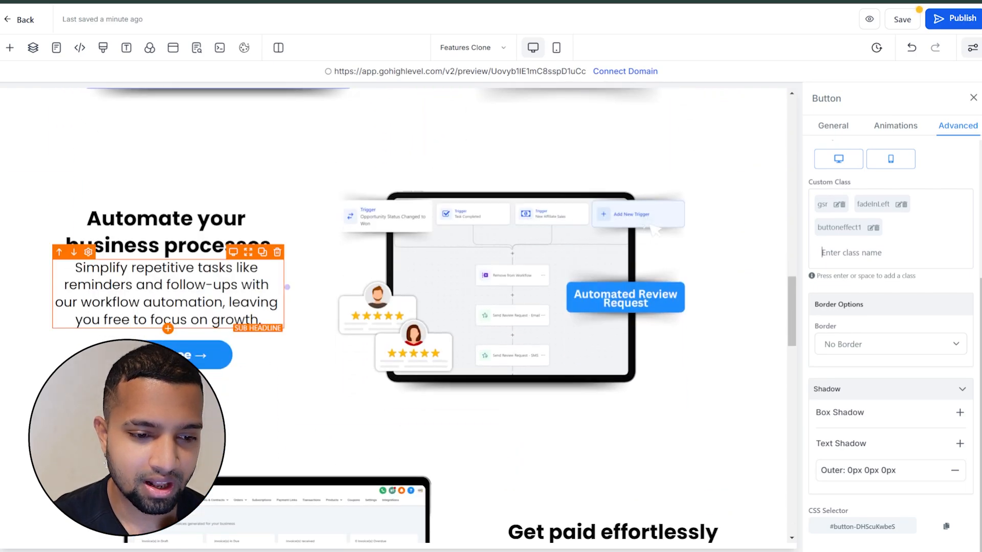
scroll(615, 302, "down", 4)
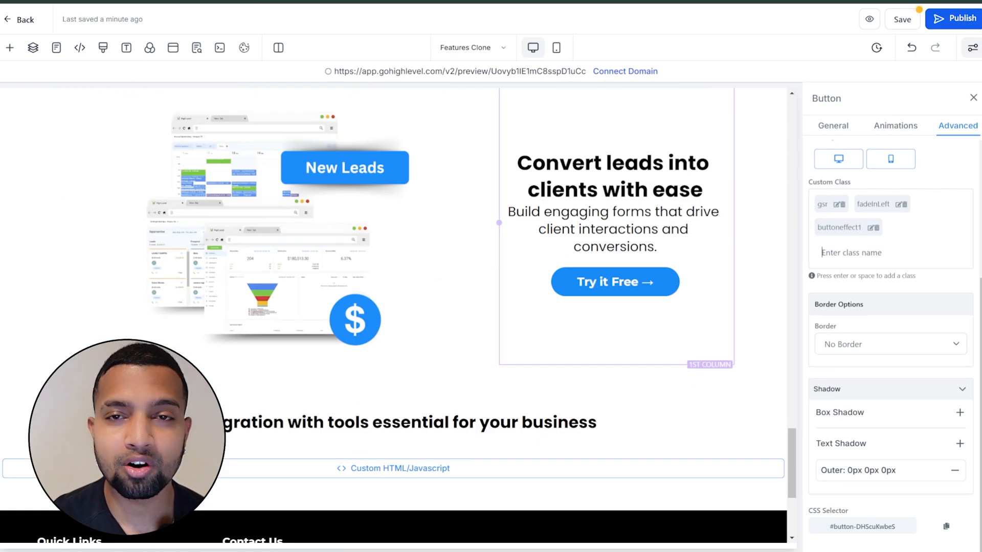
scroll(615, 303, "up", 20)
scroll(619, 264, "up", 8)
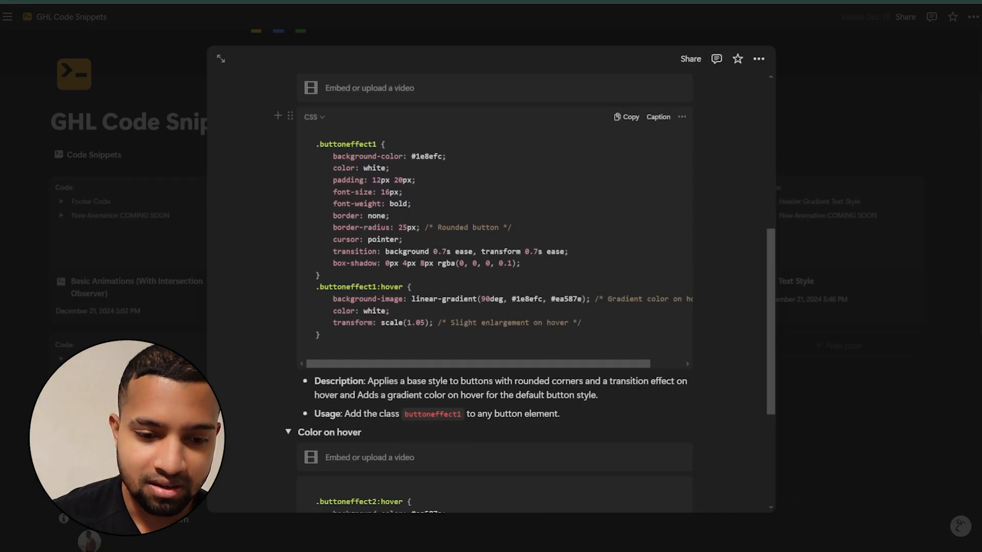
- Append the Color on hover snippet from the Notion page below the existing Custom CSS rules, copy the class name buttoneffect2, and save
scroll(491, 287, "down", 5)
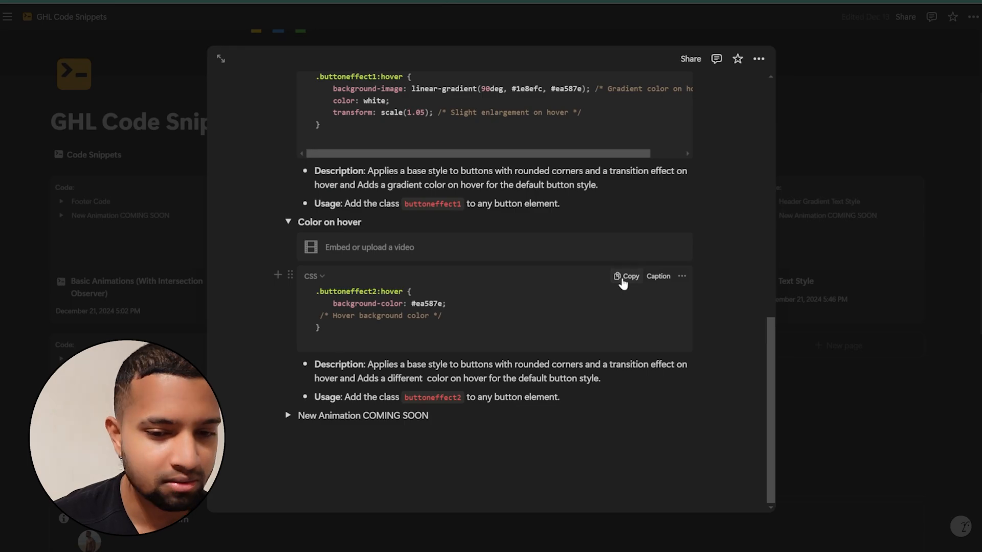
left_click(625, 276)
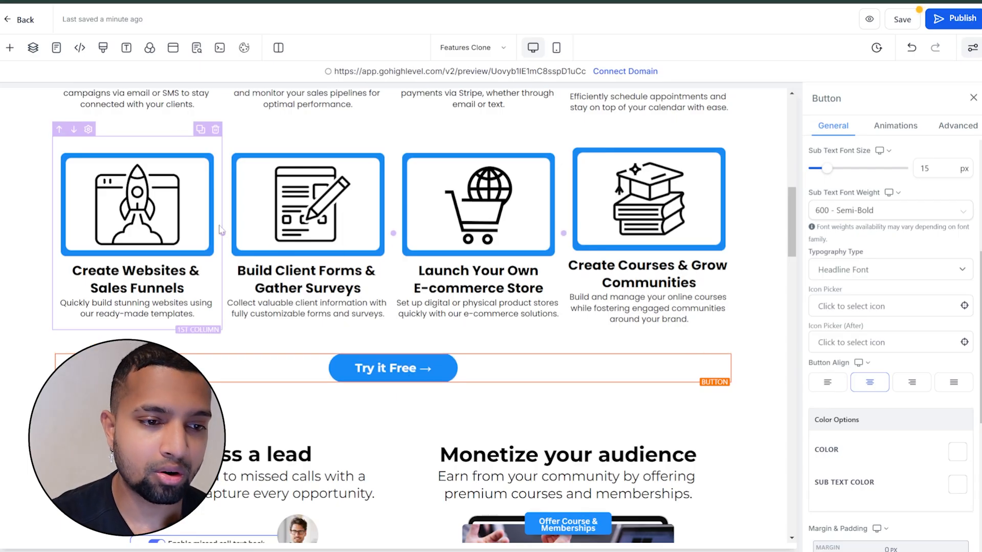
left_click(102, 48)
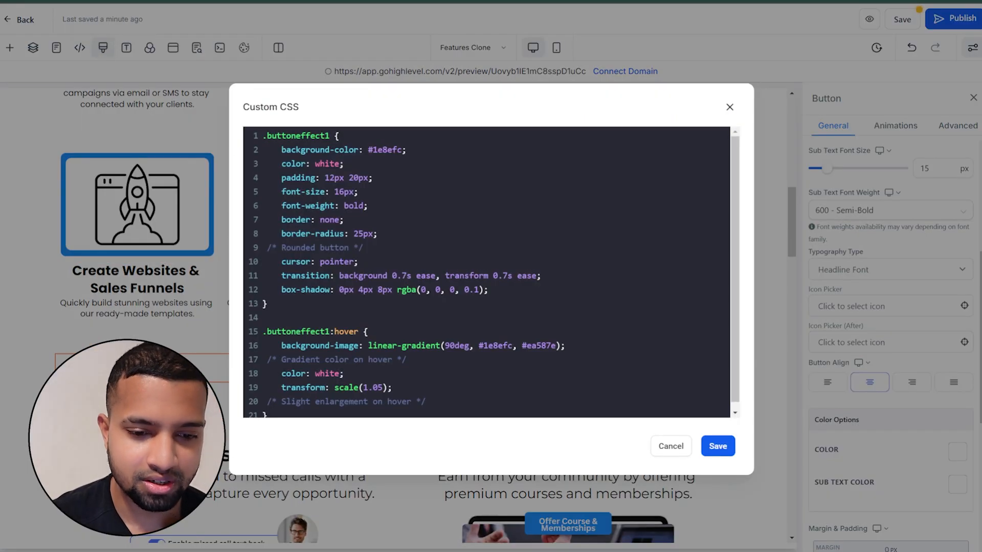
scroll(487, 272, "down", 2)
left_click(268, 410)
key("Return")
key("Return")
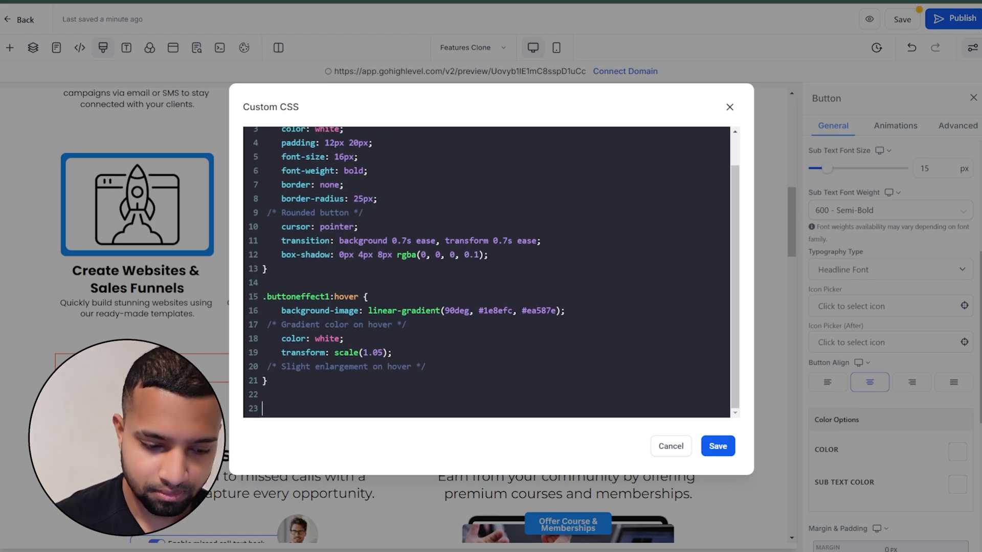
key("ctrl+v")
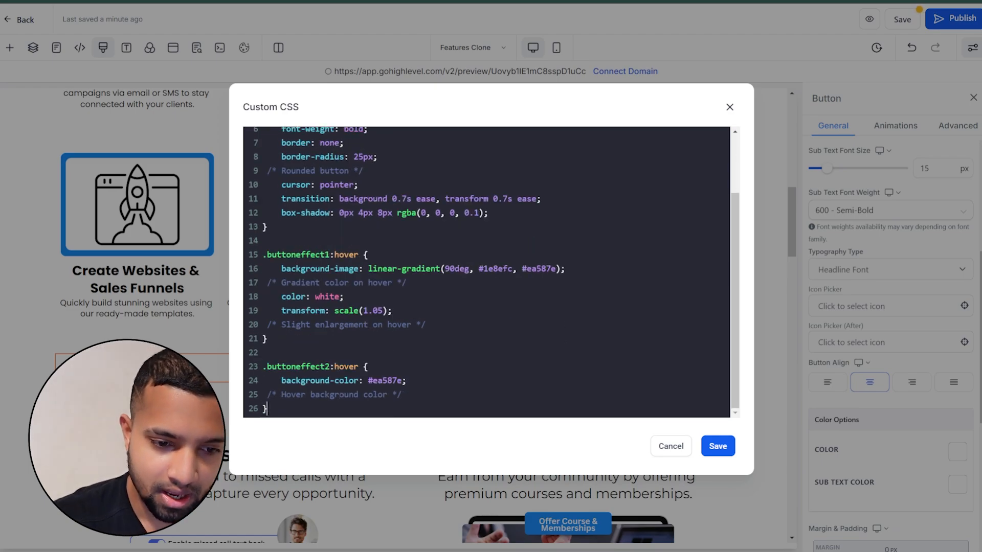
left_click_drag(267, 367, 326, 367)
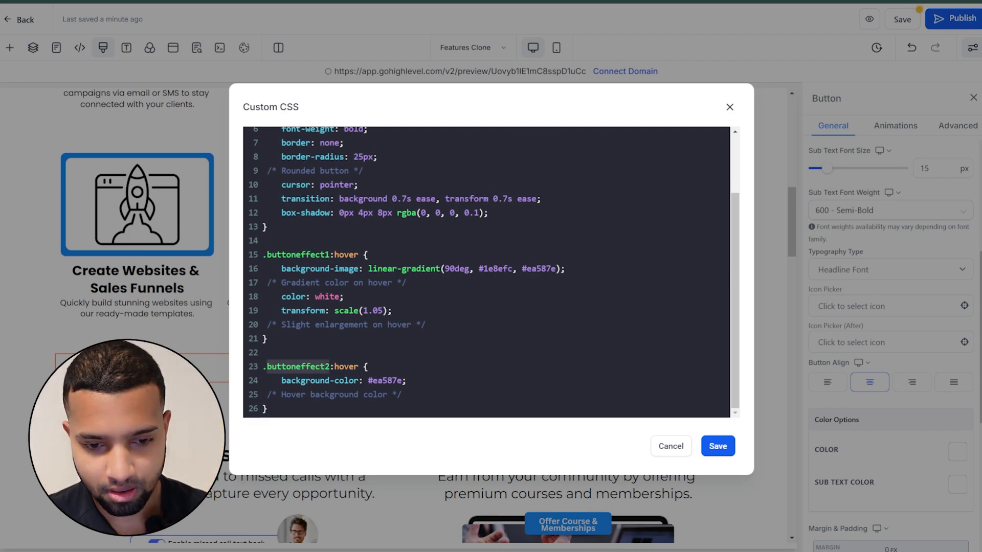
left_click(718, 446)
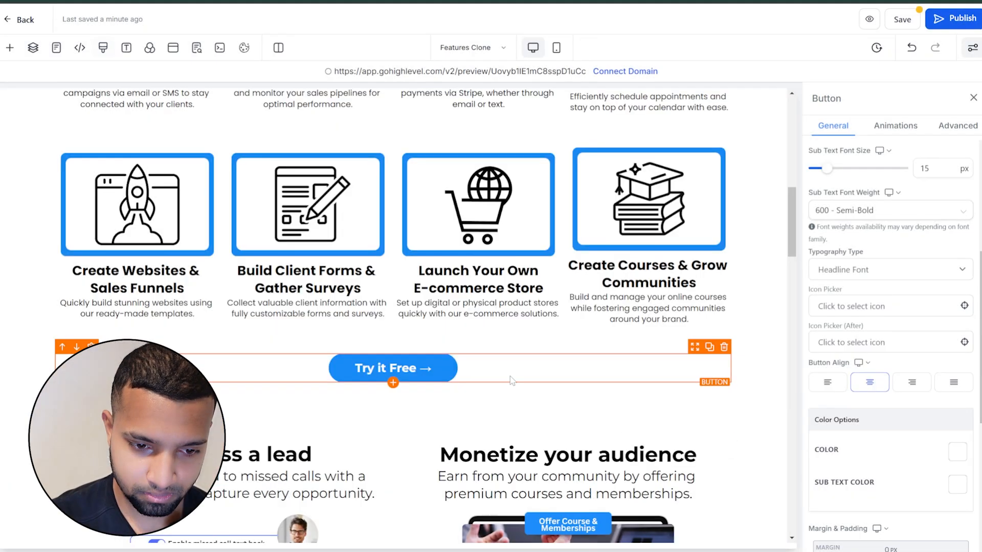
- Add the custom class buttoneffect2 to the Try it Free button below the features grid
left_click(952, 128)
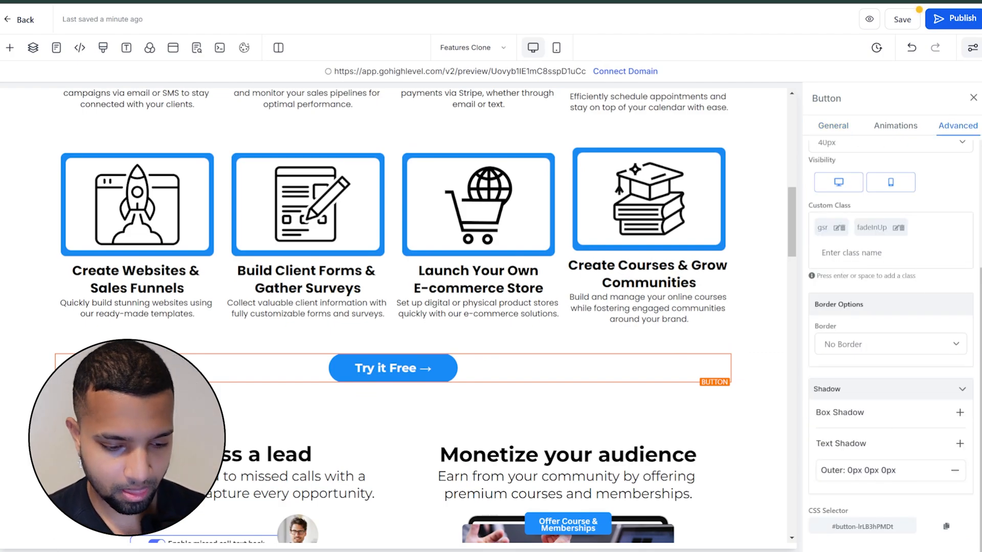
left_click(851, 253)
key("ctrl+v")
key("Return")
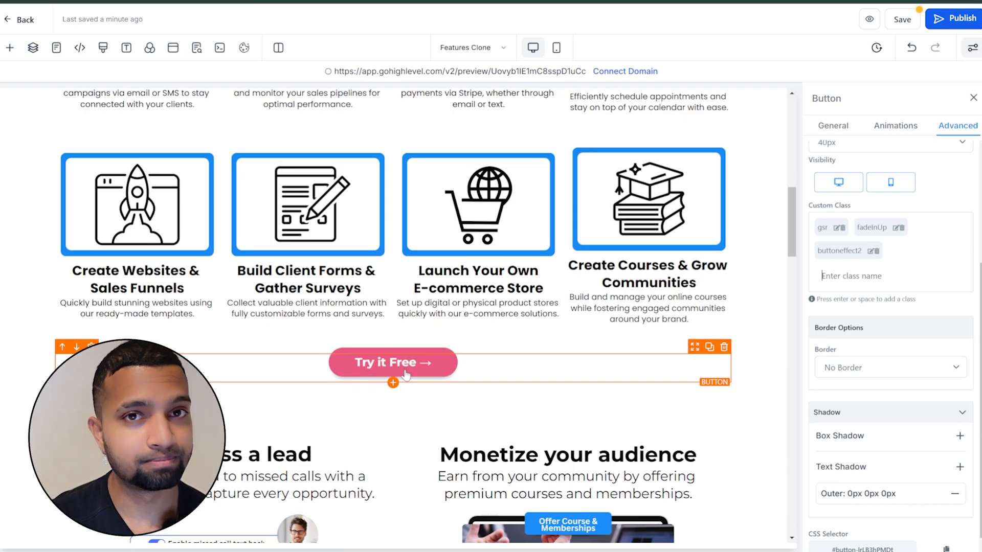
- Reopen the page's Custom CSS and review the hover rules for buttoneffect1 and buttoneffect2
scroll(428, 346, "down", 1)
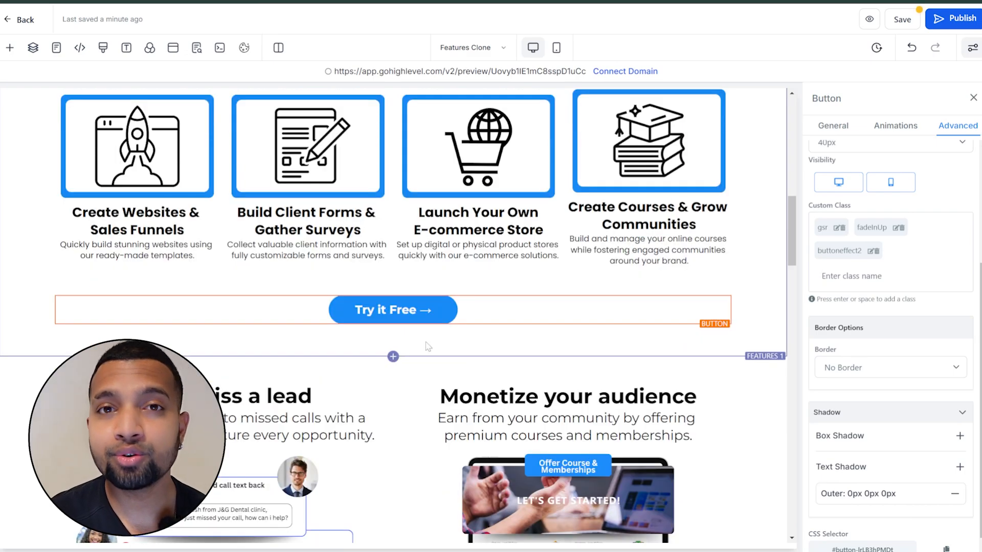
scroll(405, 319, "up", 5)
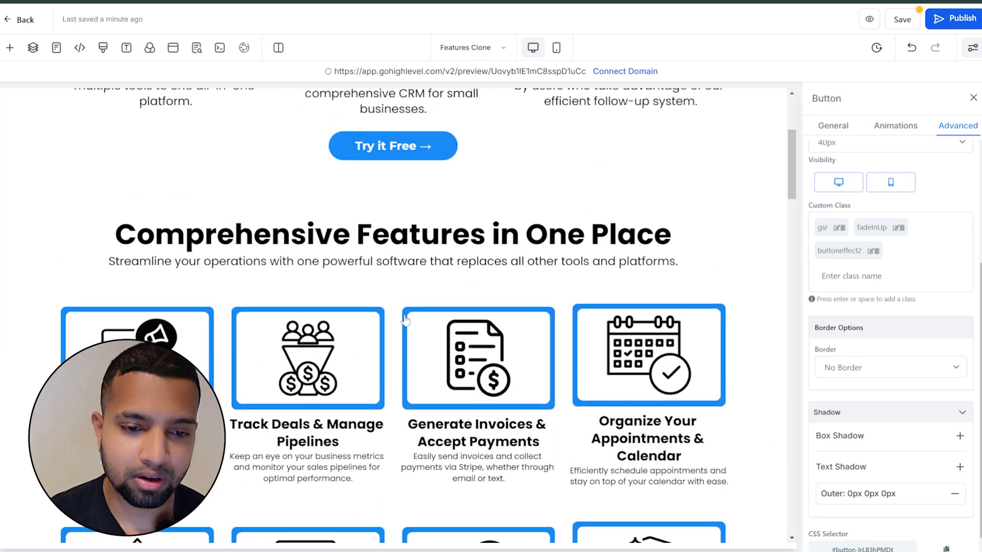
scroll(404, 319, "up", 4)
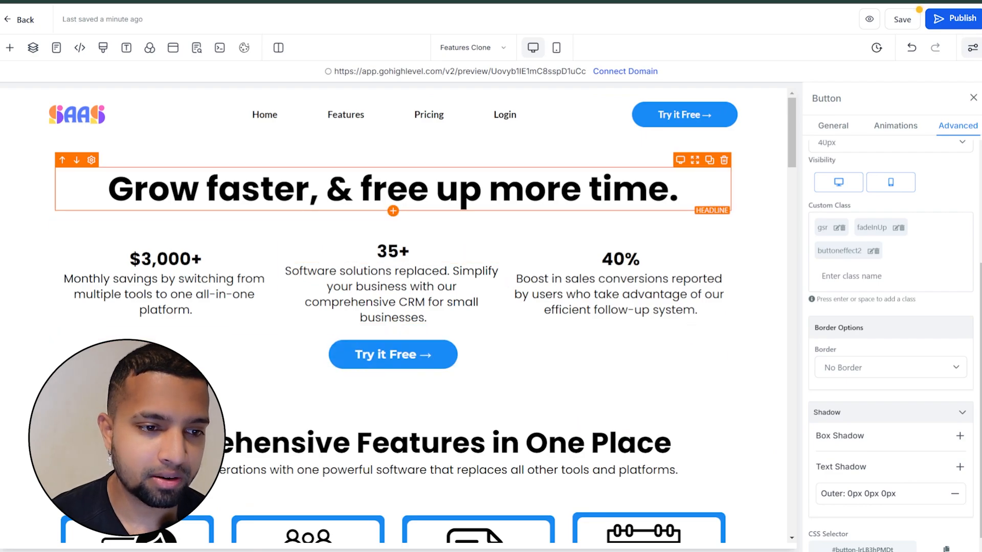
left_click(102, 47)
scroll(492, 273, "down", 1)
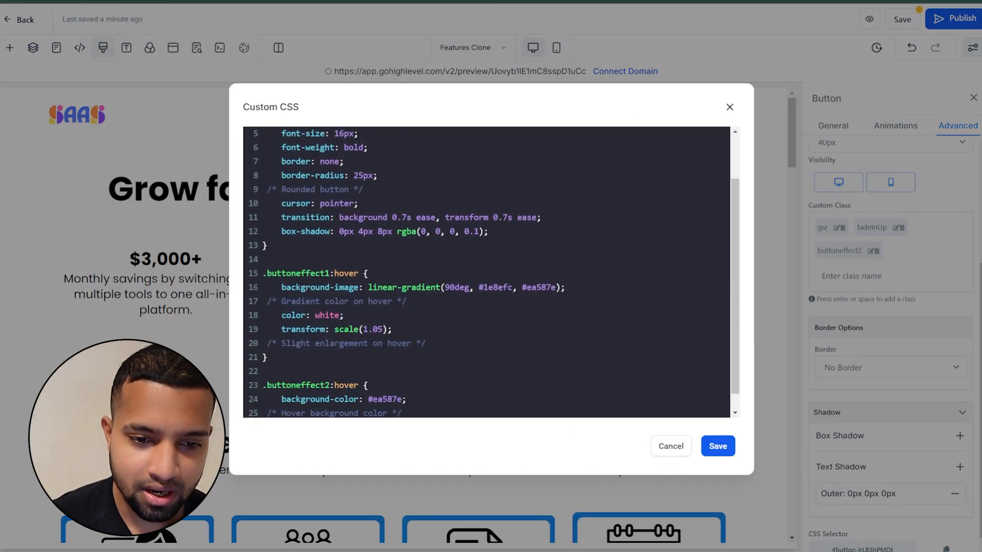
scroll(486, 272, "down", 1)
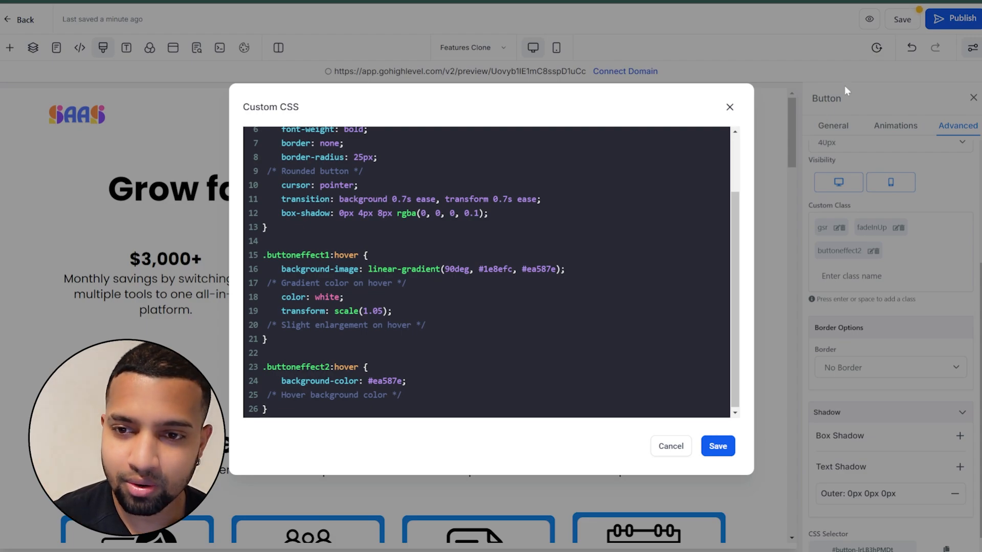
- Bring up the color picker extension for sampling a color, select the hex code in the buttoneffect2 hover rule, and save the Custom CSS
left_click(903, 1)
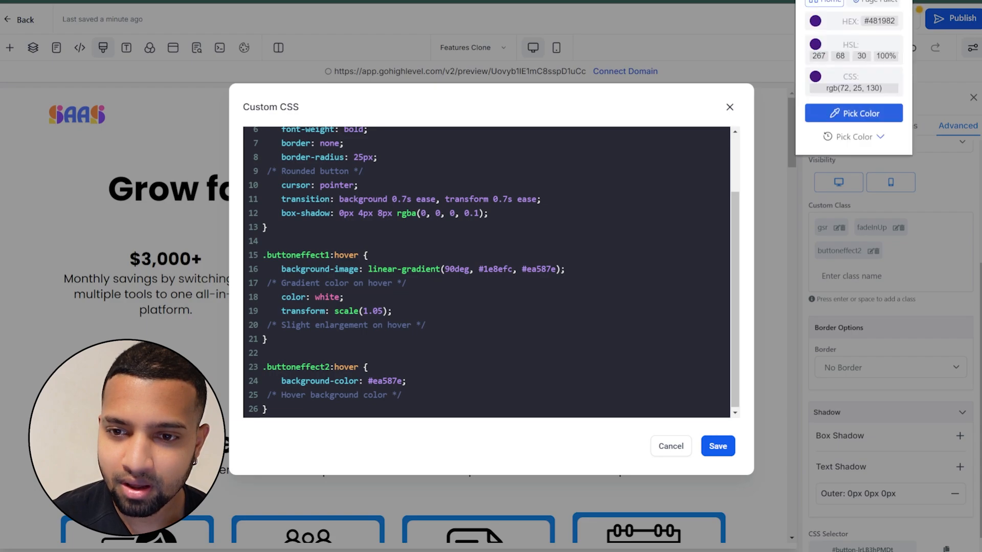
left_click(850, 114)
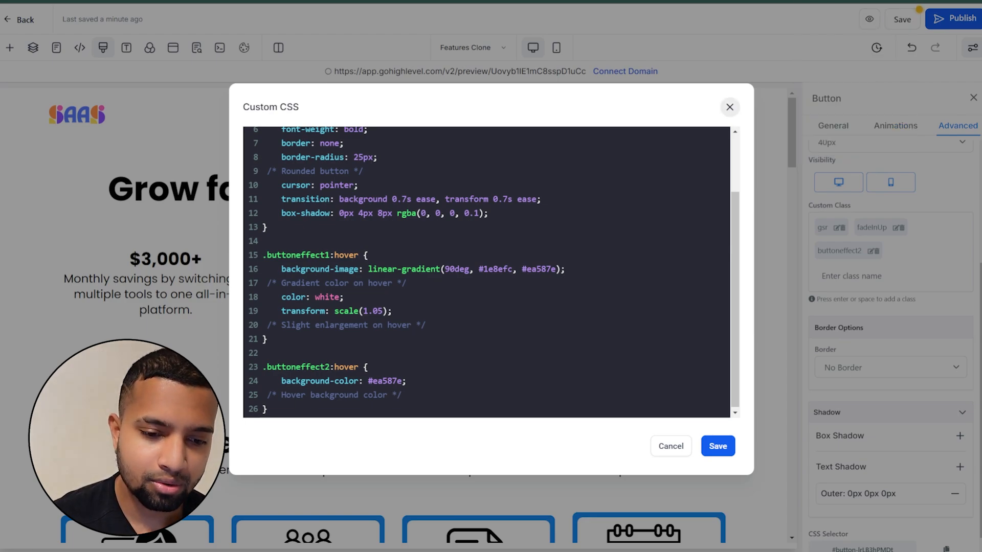
left_click_drag(368, 381, 402, 381)
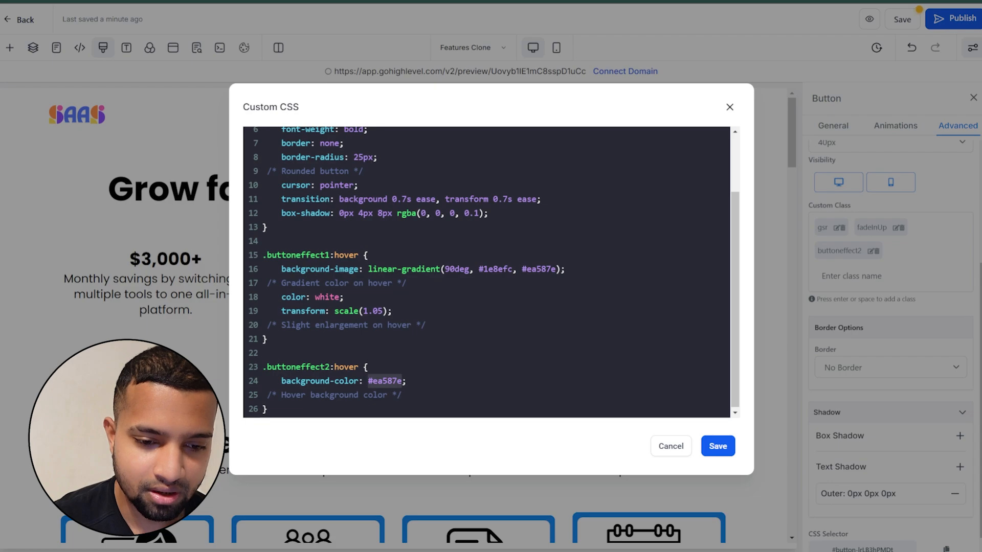
left_click(718, 446)
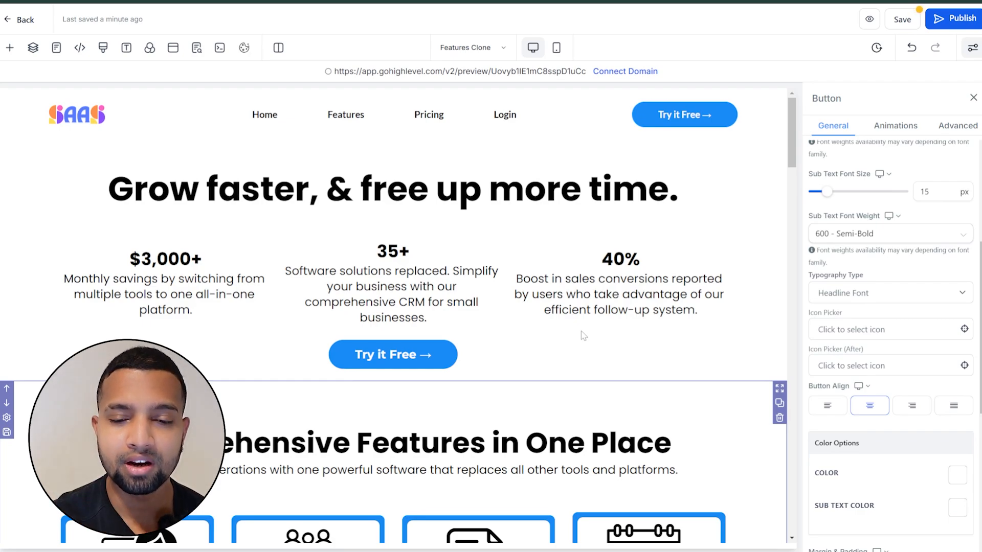
- Check the button's custom class in its advanced settings and preview the hover effects on the Try it Free buttons down the page
left_click(954, 121)
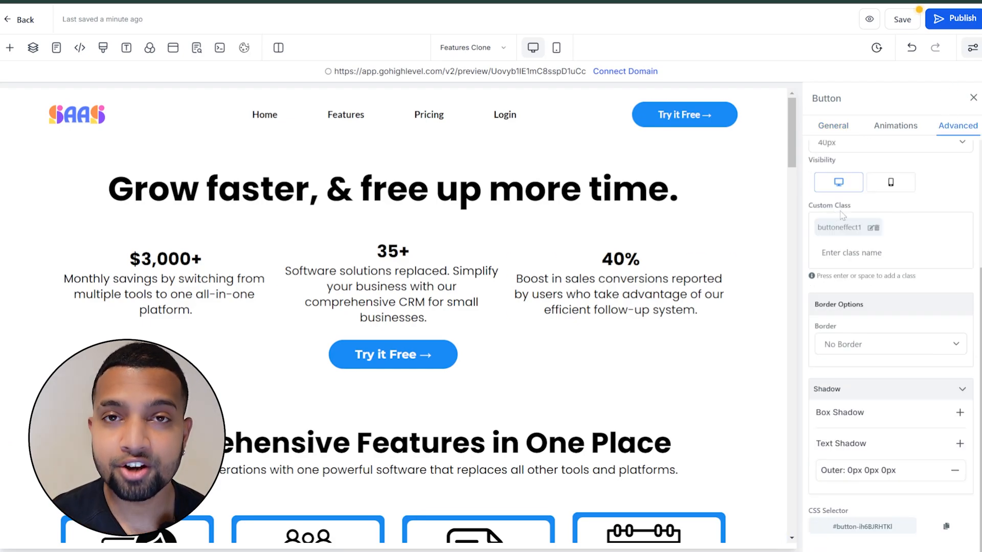
scroll(771, 291, "down", 3)
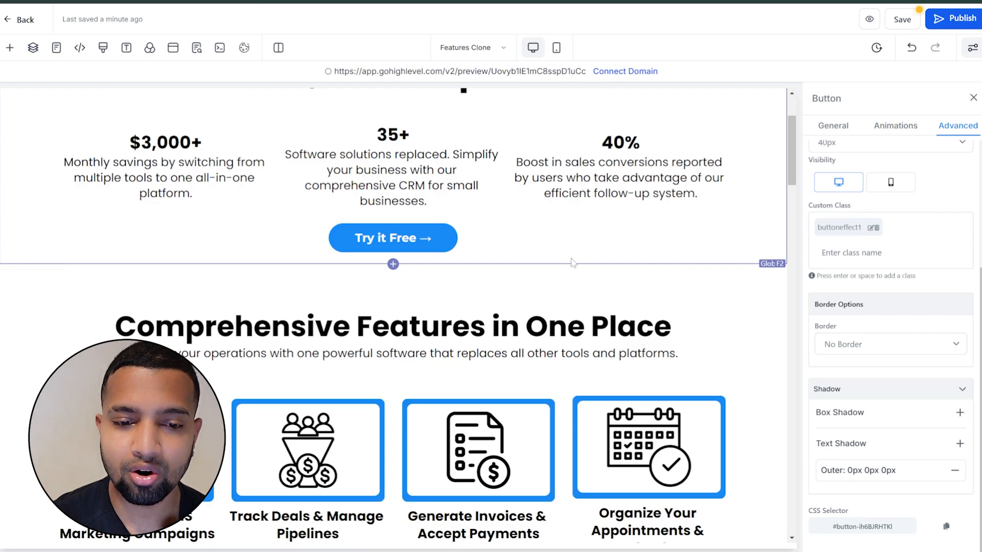
scroll(476, 230, "down", 15)
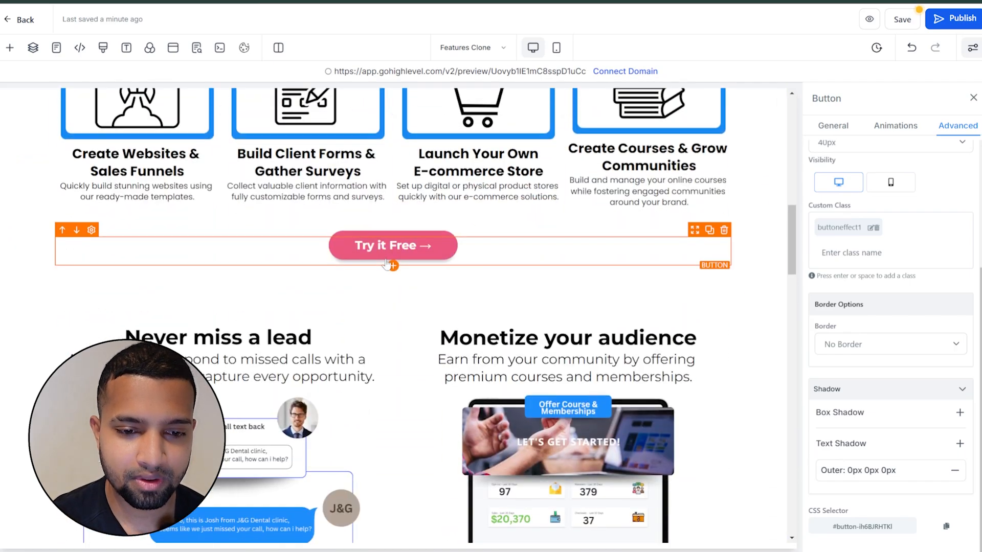
scroll(385, 261, "down", 15)
scroll(187, 307, "down", 15)
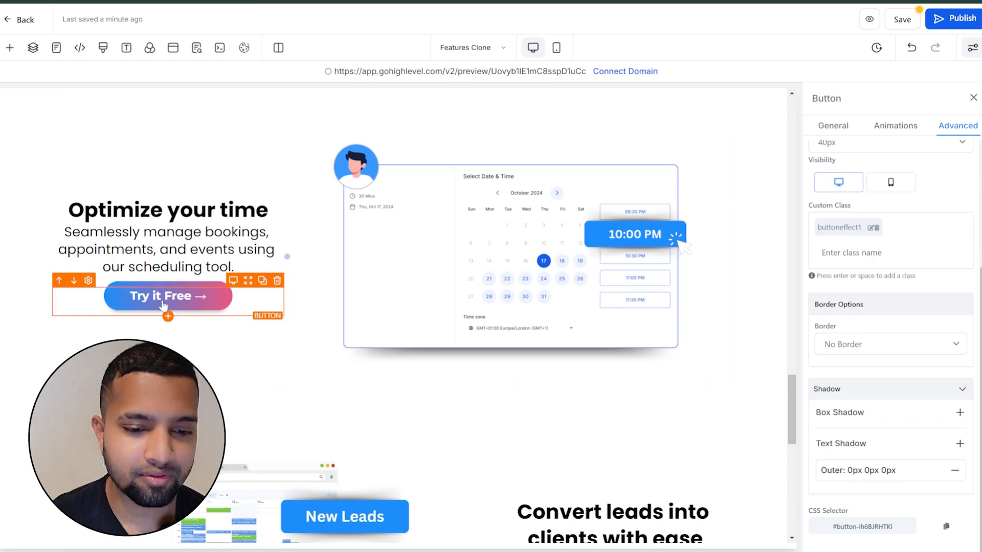
scroll(604, 322, "down", 7)
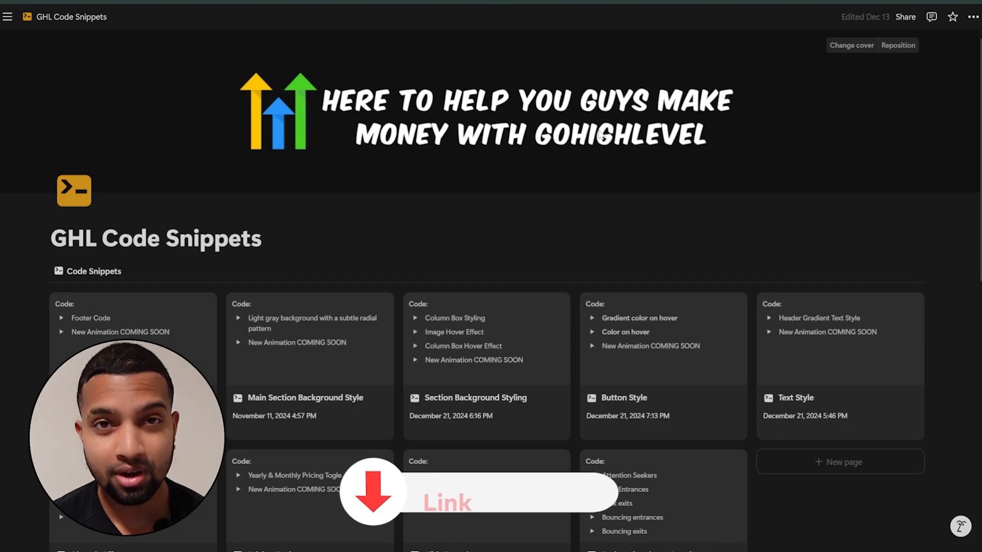